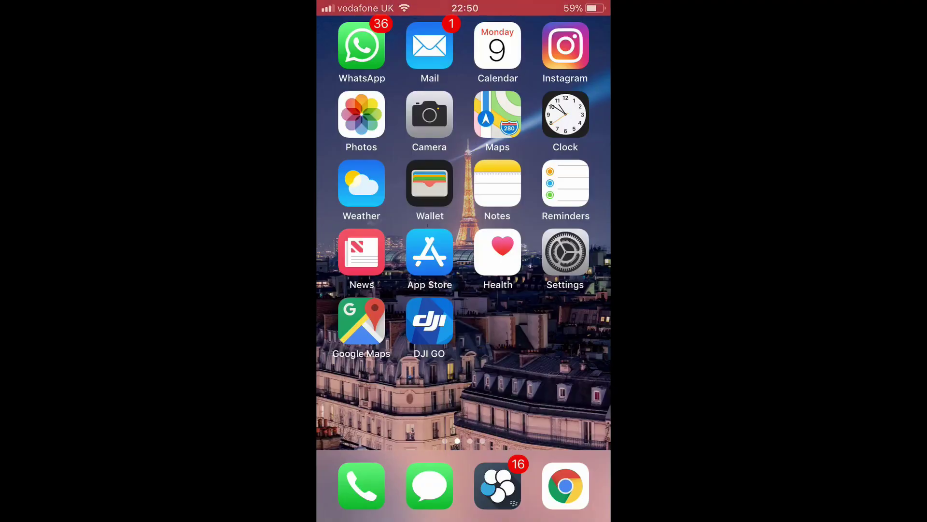
# Search the App Store for 'lightroom mobile' and open the Adobe Lightroom CC page's preview videos.
pyautogui.click(429, 252)
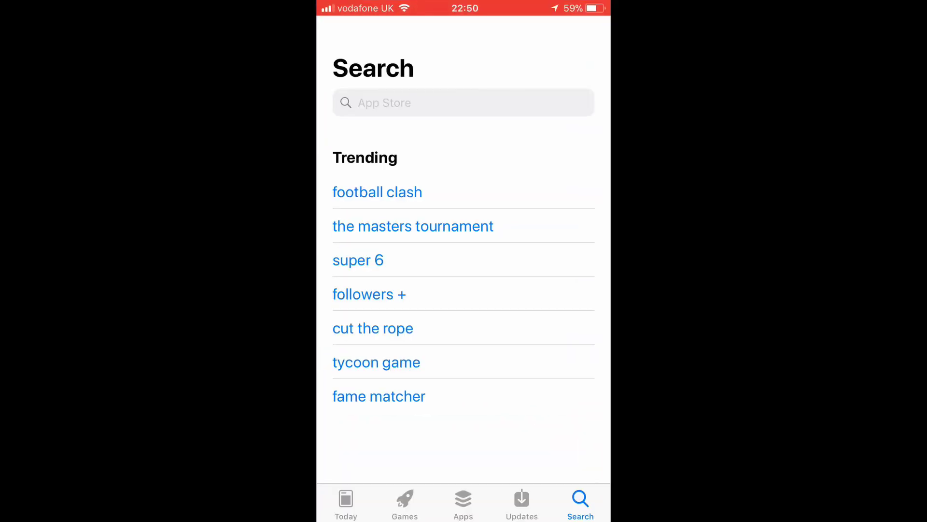
pyautogui.click(435, 103)
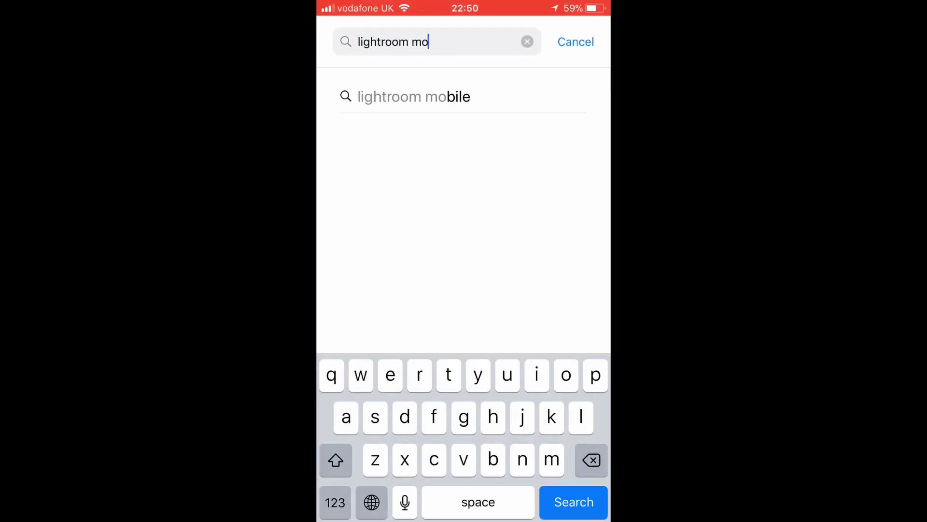
pyautogui.click(413, 96)
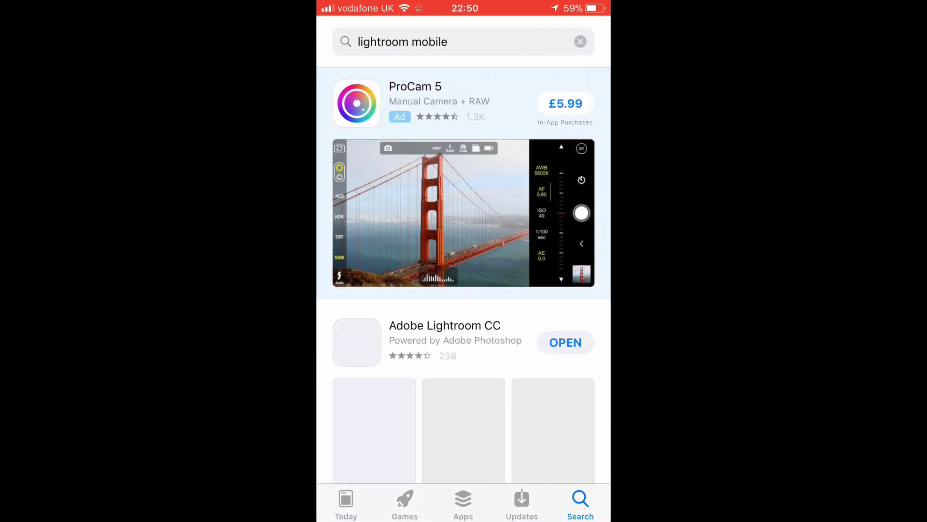
pyautogui.scroll(-5, 464, 290)
pyautogui.click(421, 131)
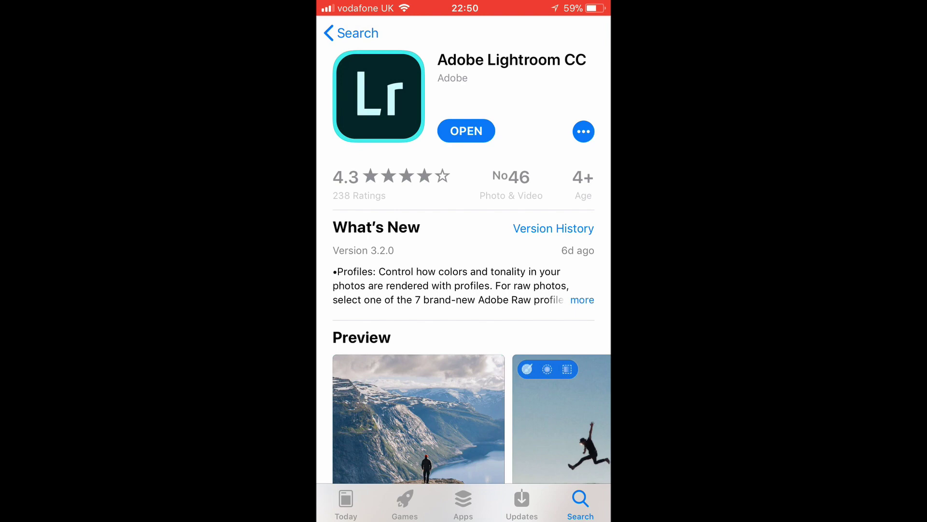
pyautogui.scroll(-5, 464, 289)
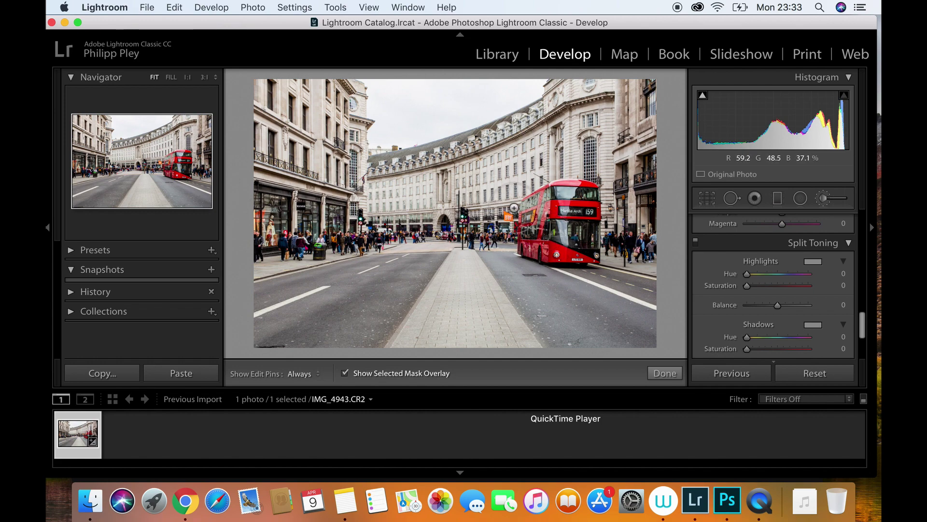
pyautogui.press('\\')
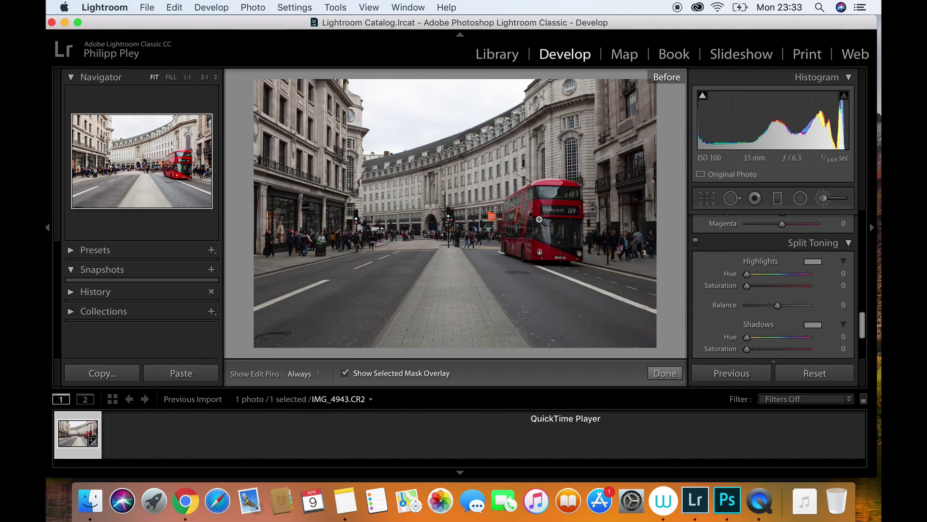
pyautogui.press('\\')
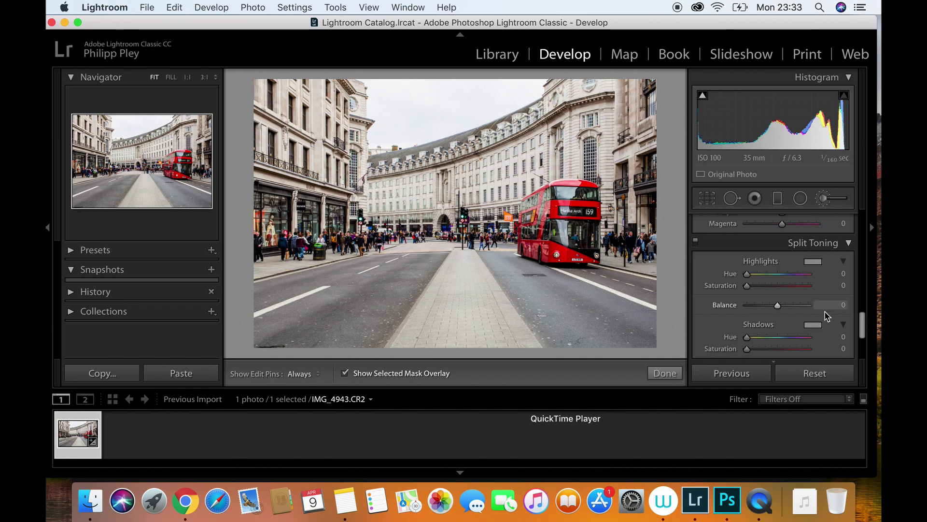
pyautogui.click(817, 248)
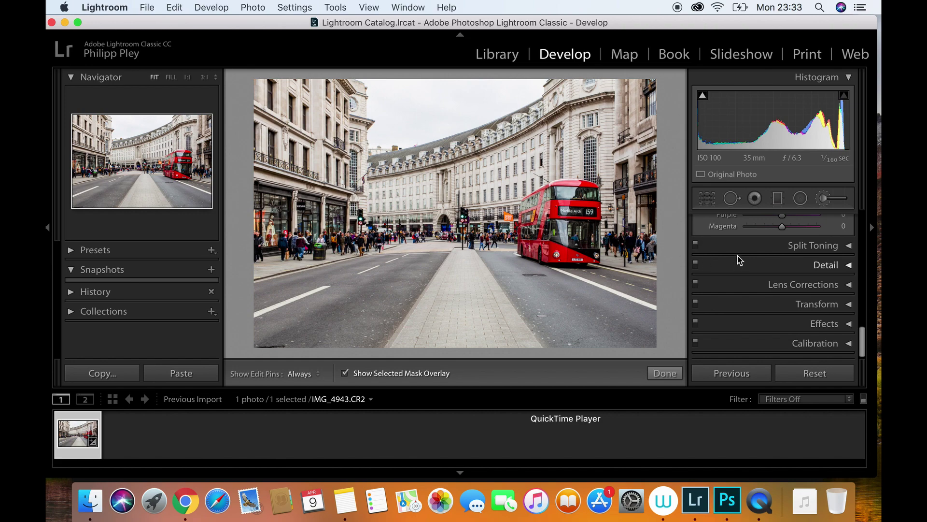
# Scroll the Develop panels back up to the HSL/Color Saturation sliders.
pyautogui.scroll(5, 734, 250)
pyautogui.scroll(2, 734, 250)
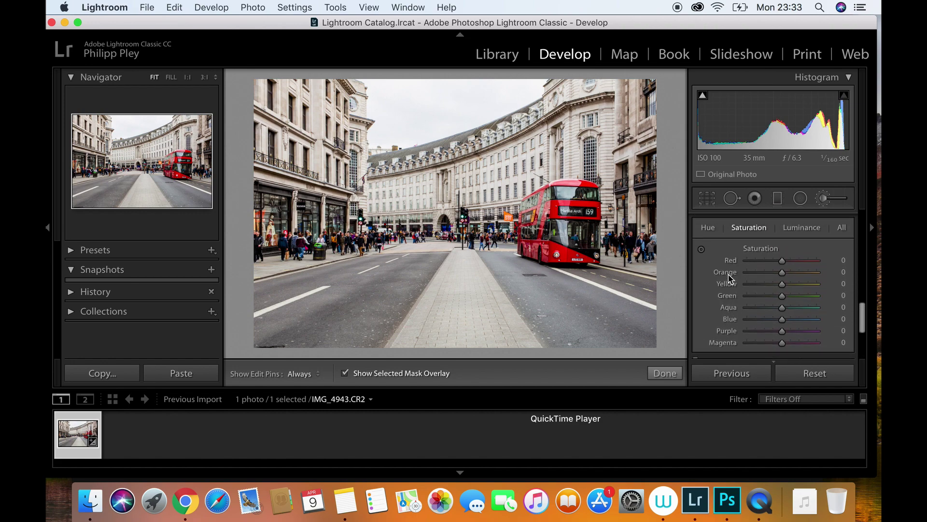
pyautogui.scroll(2, 712, 265)
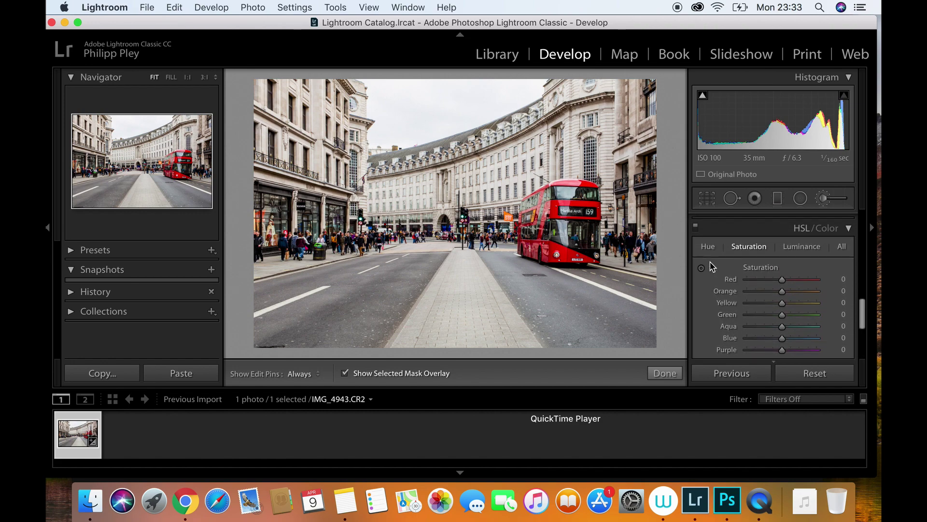
pyautogui.scroll(1, 711, 266)
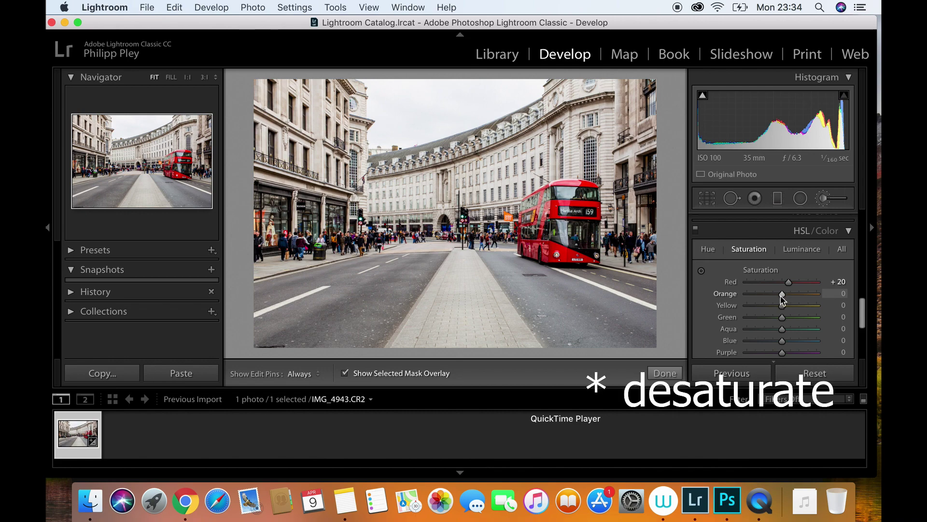
# Drop the Orange and Purple saturation sliders to −100 in HSL Saturation.
pyautogui.moveTo(783, 296); pyautogui.dragTo(728, 296)
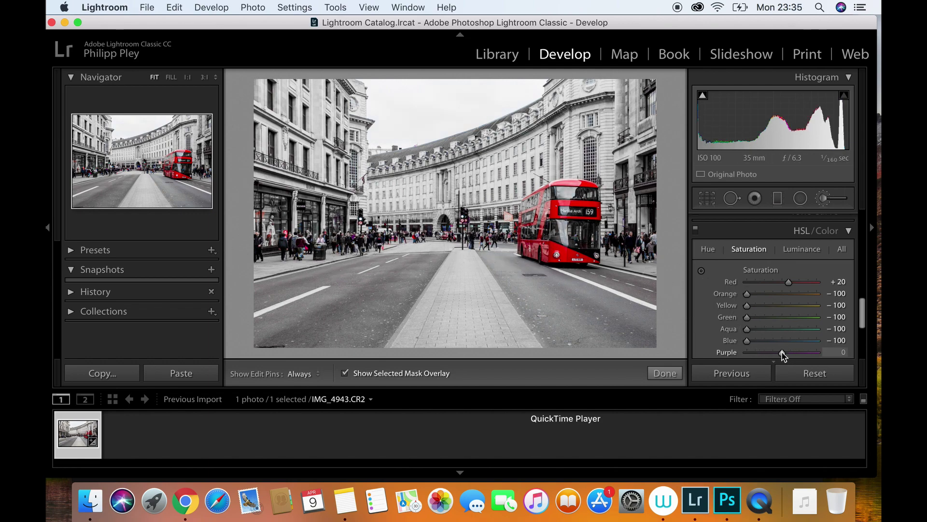
pyautogui.moveTo(772, 355); pyautogui.dragTo(738, 355)
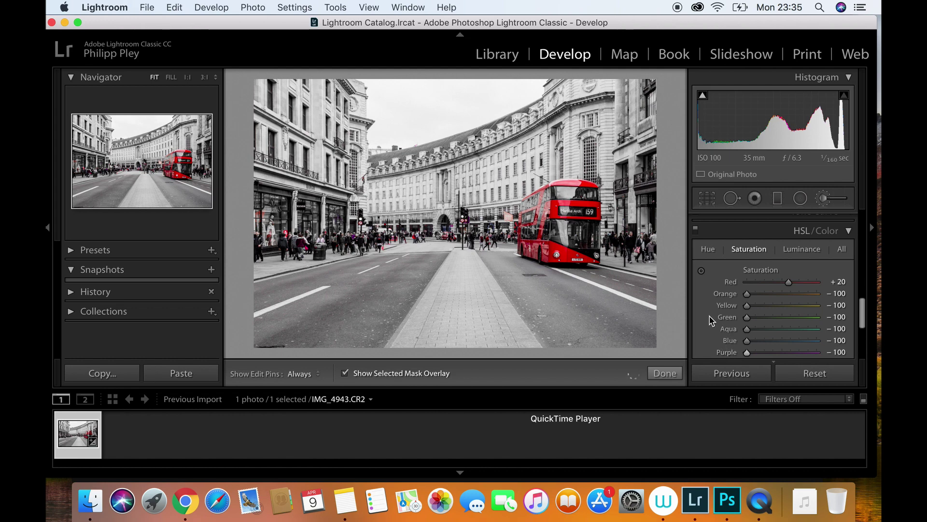
pyautogui.scroll(-5, 710, 321)
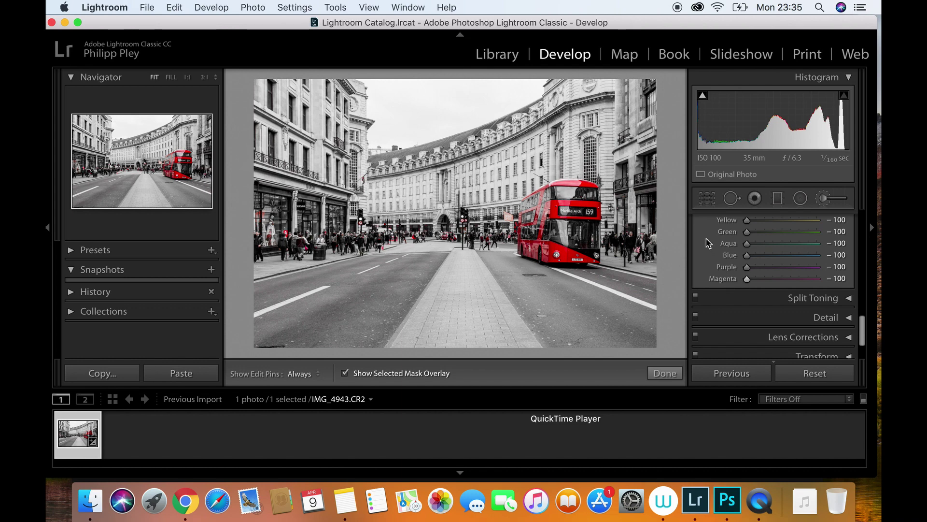
pyautogui.scroll(5, 706, 242)
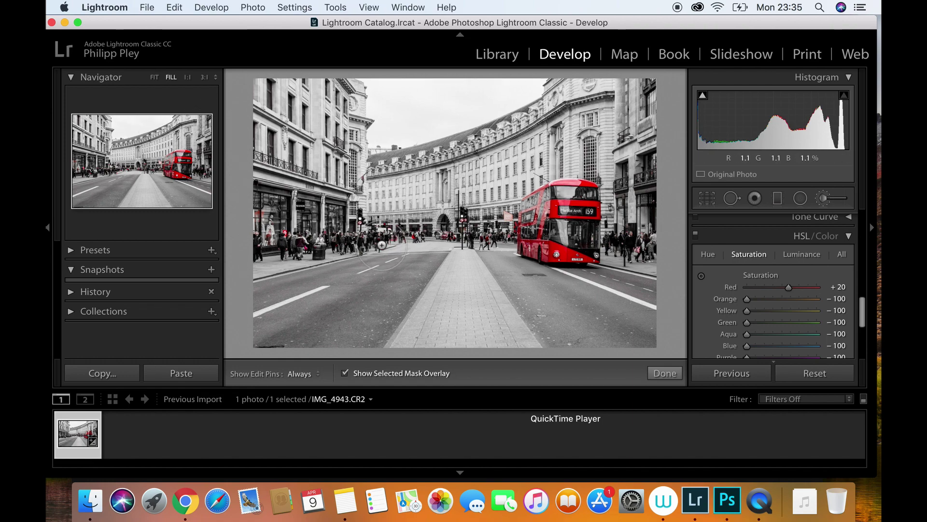
pyautogui.press('z')
pyautogui.press('z')
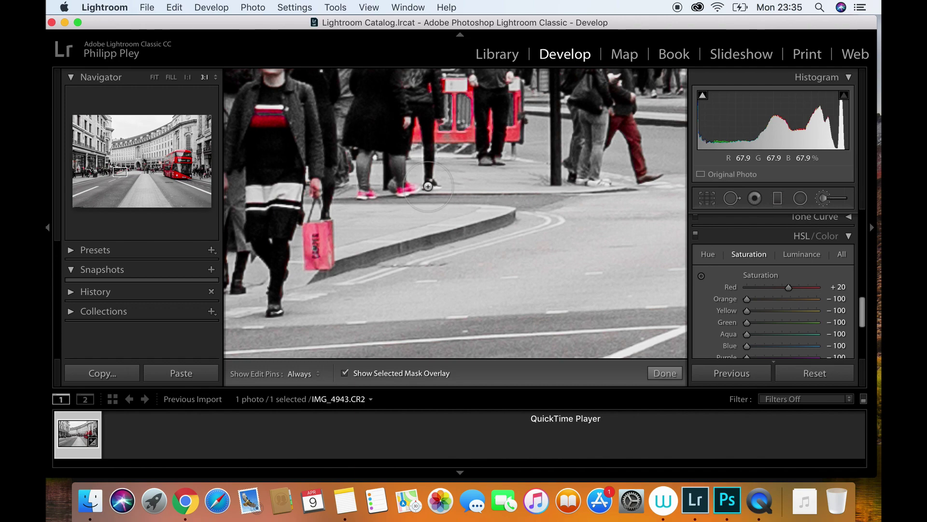
pyautogui.click(154, 77)
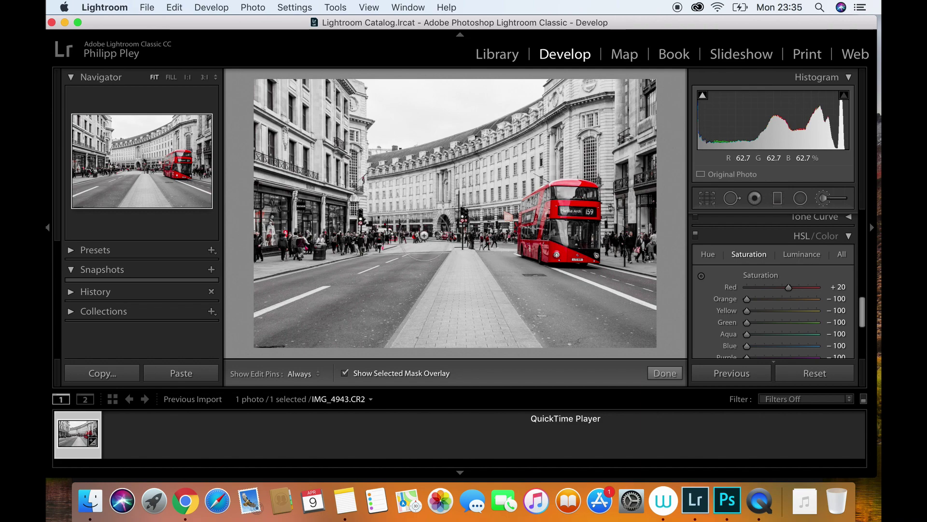
pyautogui.click(823, 199)
# Open the Adjustment Brush, turn Auto Mask off and set brush size to 33.4.
pyautogui.click(823, 198)
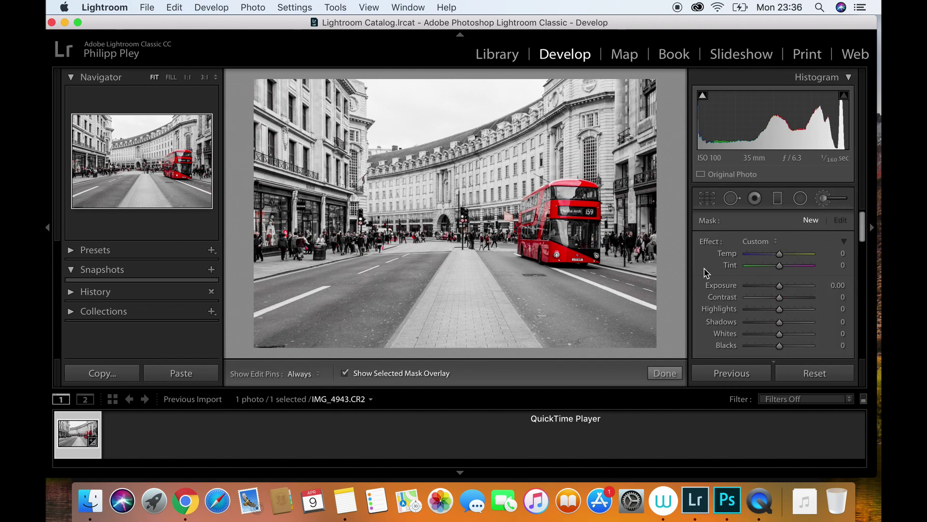
pyautogui.scroll(-3, 705, 271)
pyautogui.scroll(-1, 705, 272)
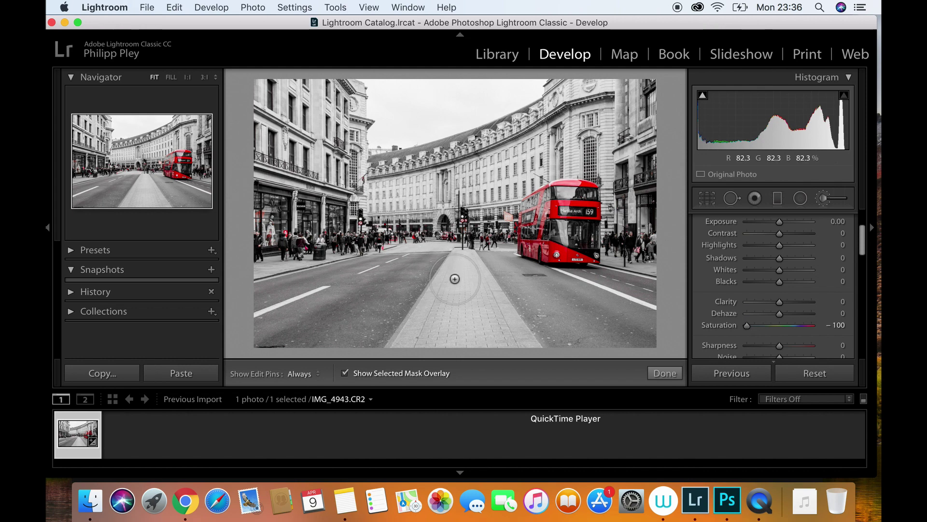
pyautogui.scroll(-4, 707, 294)
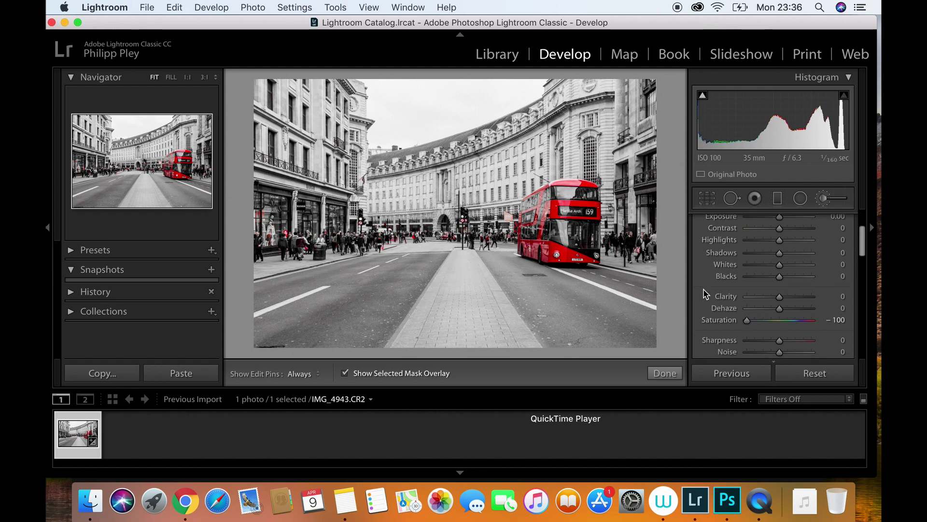
pyautogui.scroll(-1, 706, 280)
pyautogui.scroll(-4, 706, 275)
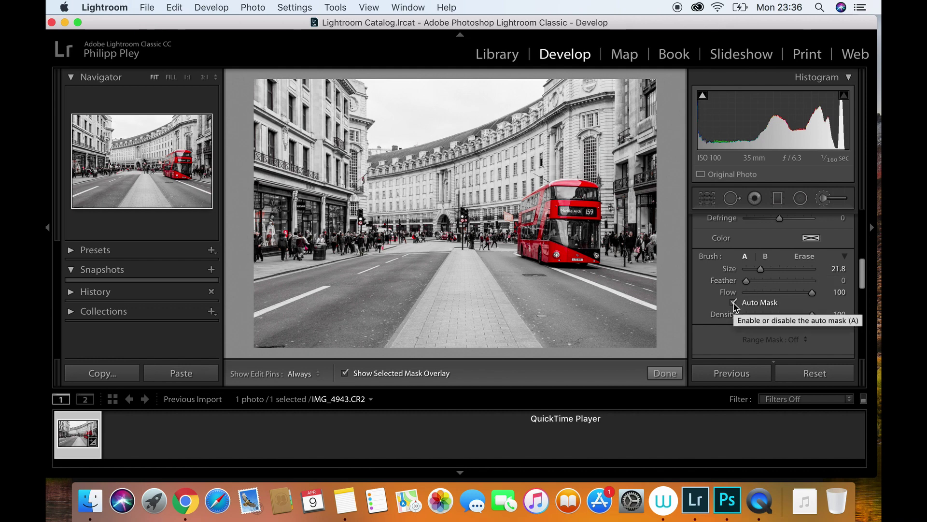
pyautogui.click(734, 302)
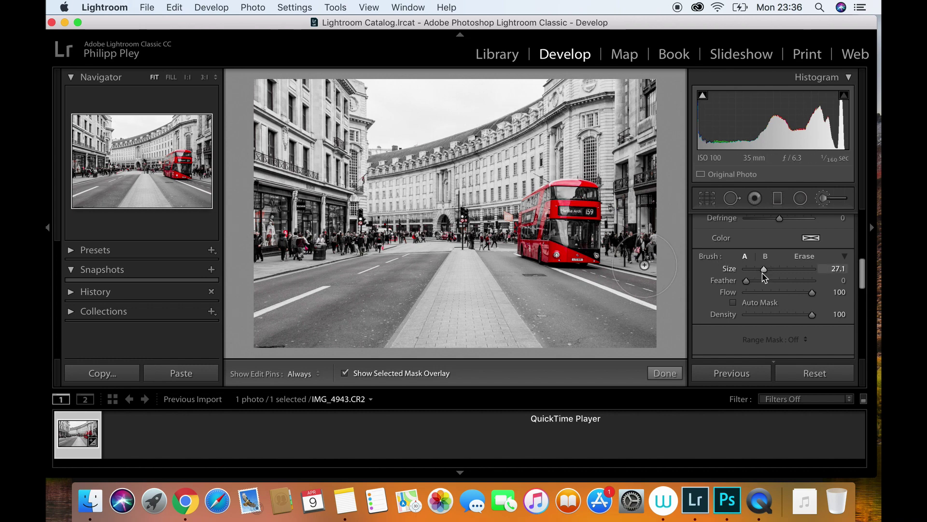
pyautogui.moveTo(770, 272); pyautogui.dragTo(773, 272)
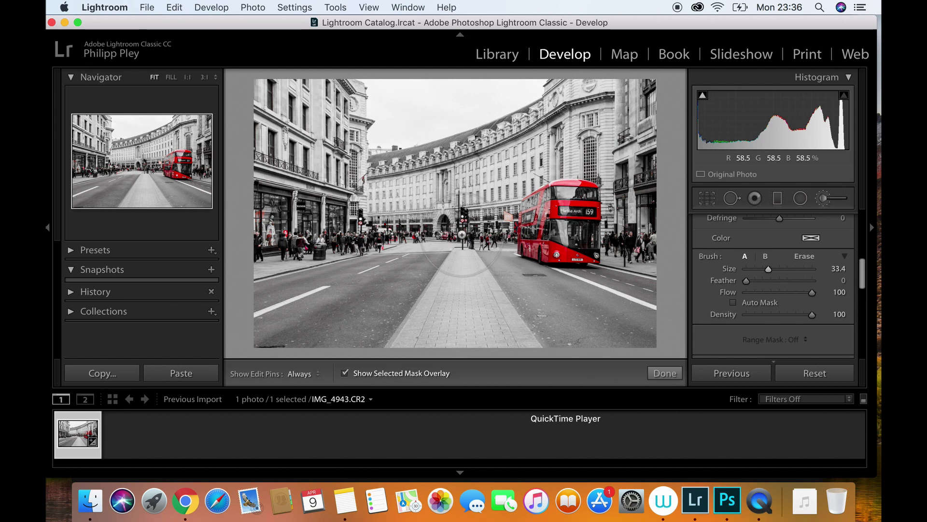
# Paint the mask across the left buildings and street, then show the red mask overlay.
pyautogui.press('h')
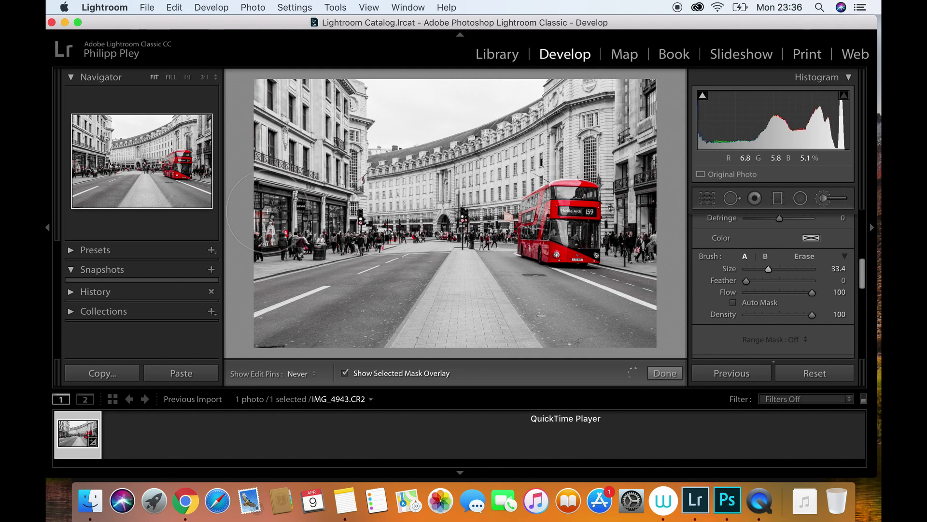
pyautogui.click(449, 230)
pyautogui.moveTo(449, 229); pyautogui.dragTo(322, 227)
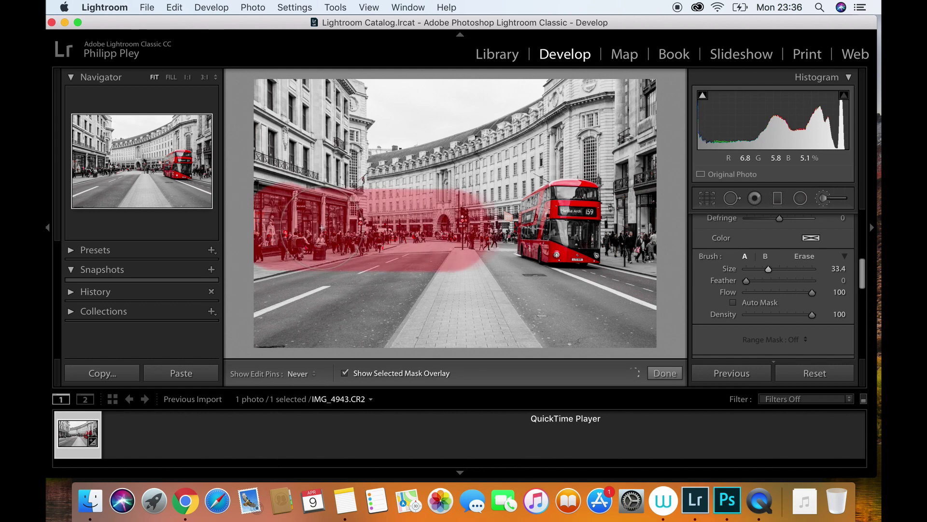
pyautogui.press('h')
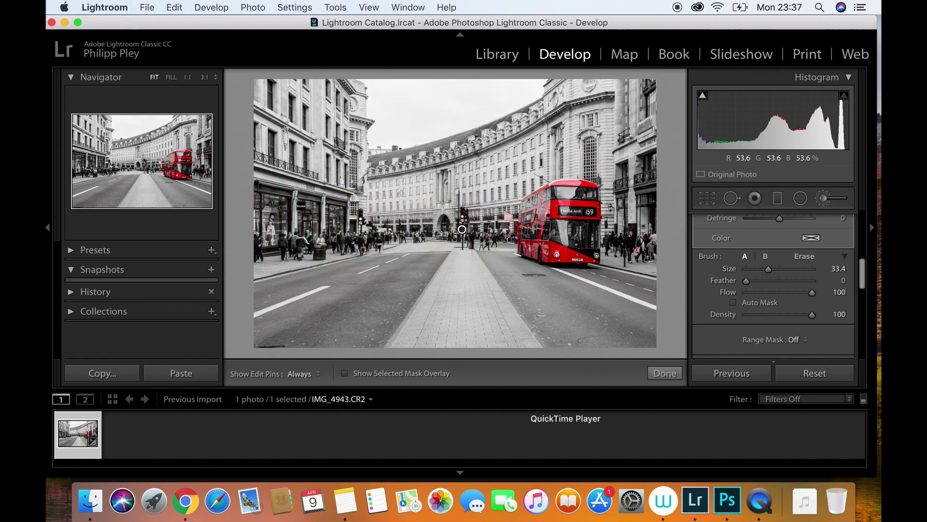
pyautogui.press('o')
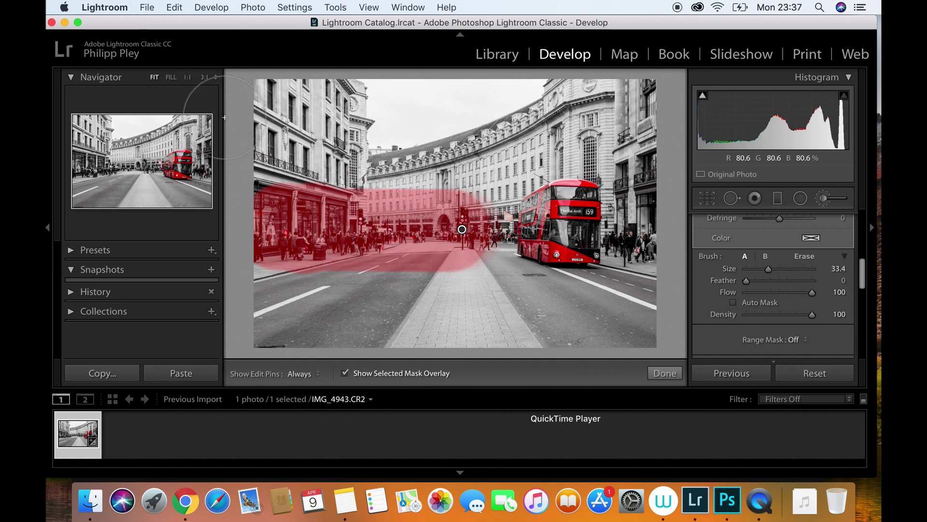
pyautogui.press('h')
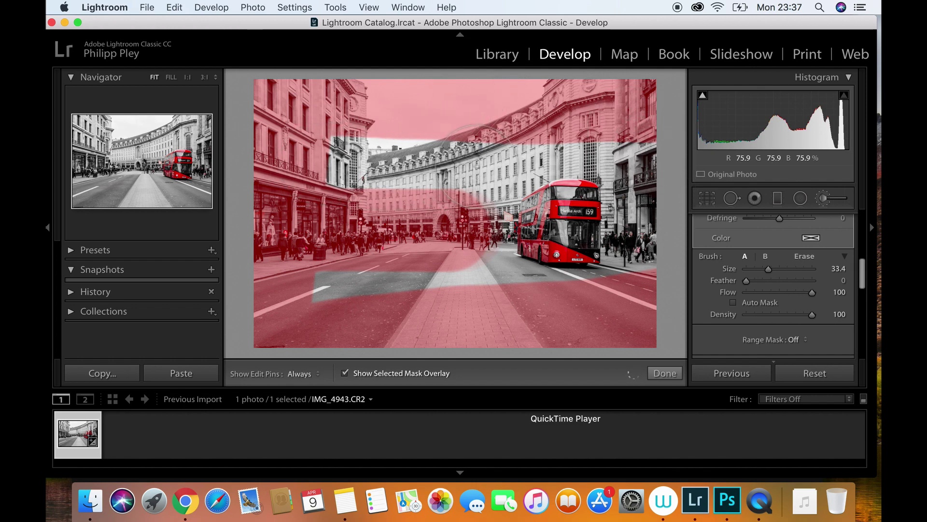
# Brush over the unmasked buildings and sky gap just left of the bus.
pyautogui.press('h')
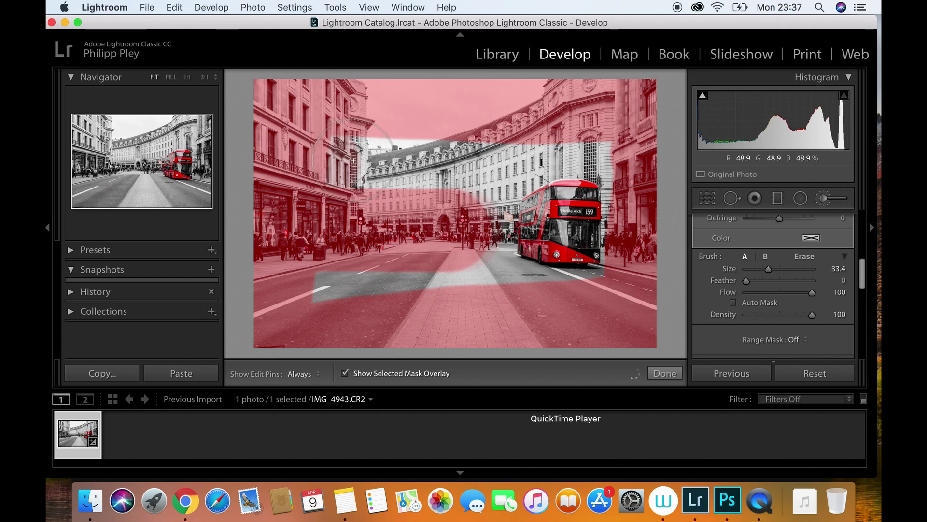
pyautogui.press('h')
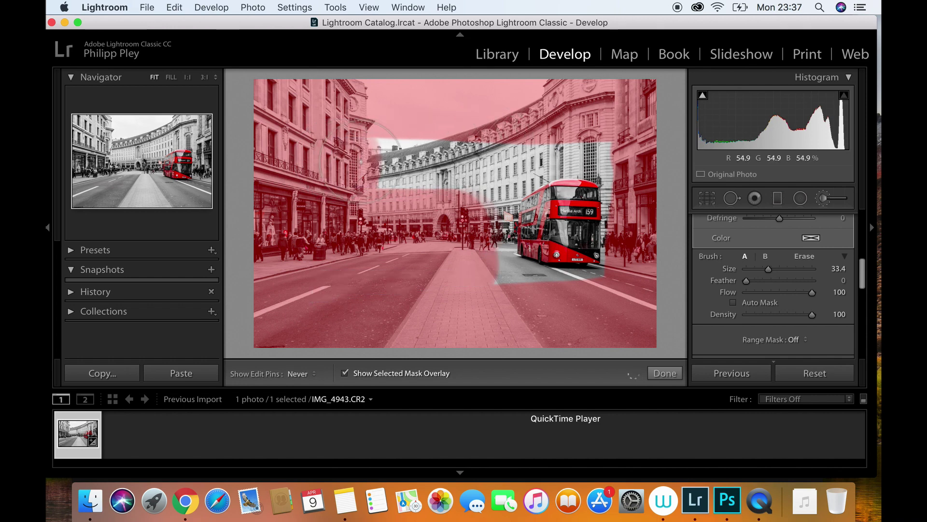
pyautogui.moveTo(391, 157)
pyautogui.mouseDown()
pyautogui.moveTo(435, 127)
pyautogui.moveTo(483, 145)
pyautogui.moveTo(446, 182)
pyautogui.mouseUp()
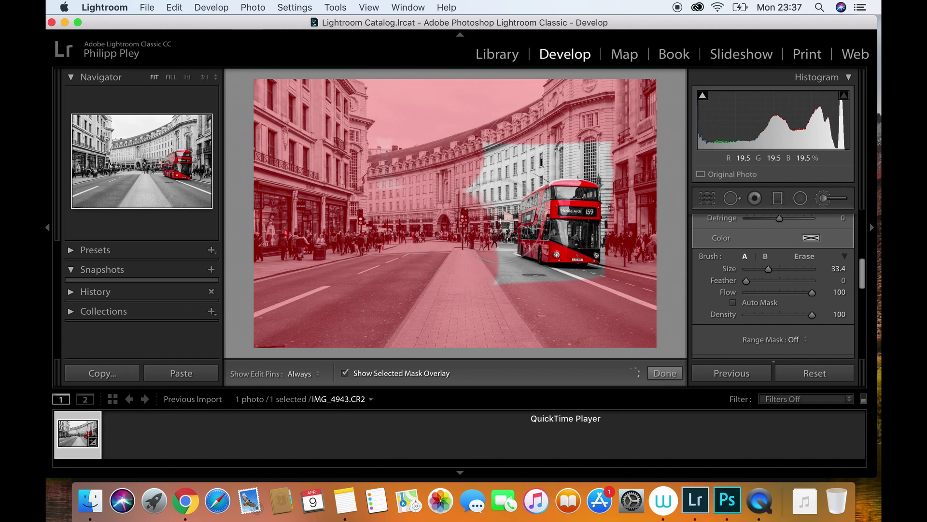
pyautogui.moveTo(486, 208); pyautogui.dragTo(507, 193)
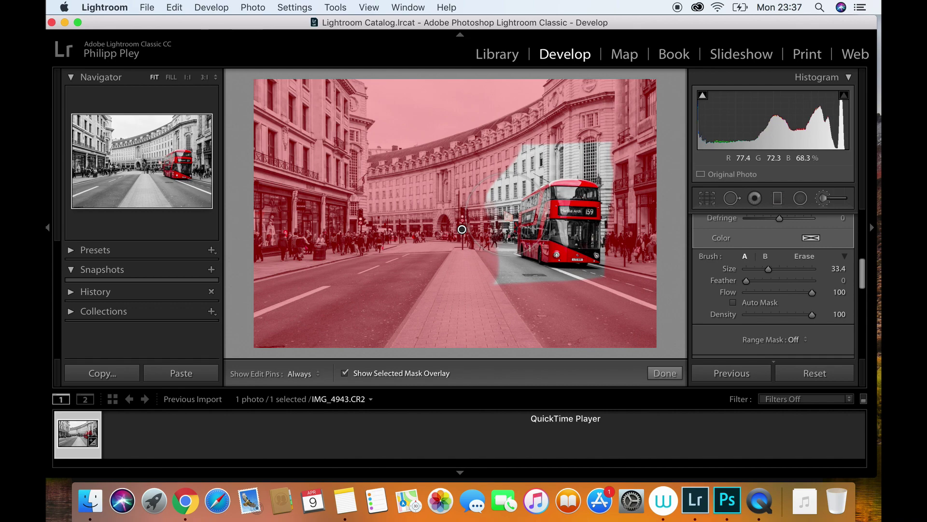
# Zoom in close and paint the mask over the pedestrians beside the bus.
pyautogui.press('super+equal')
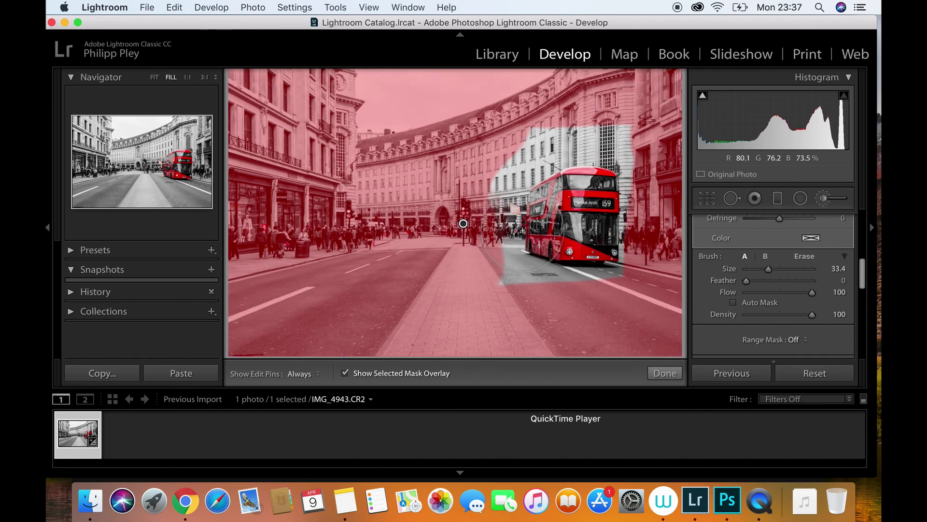
pyautogui.press('super+equal')
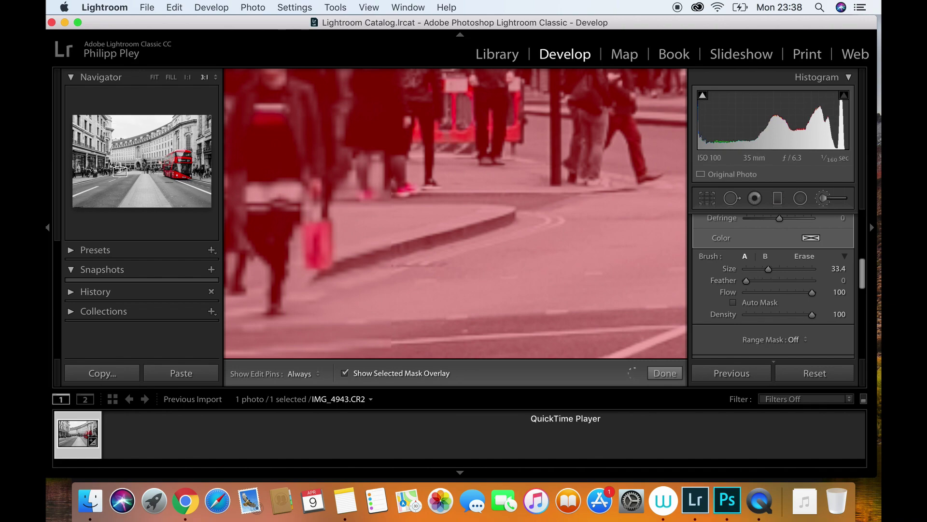
pyautogui.moveTo(119, 169); pyautogui.dragTo(161, 169)
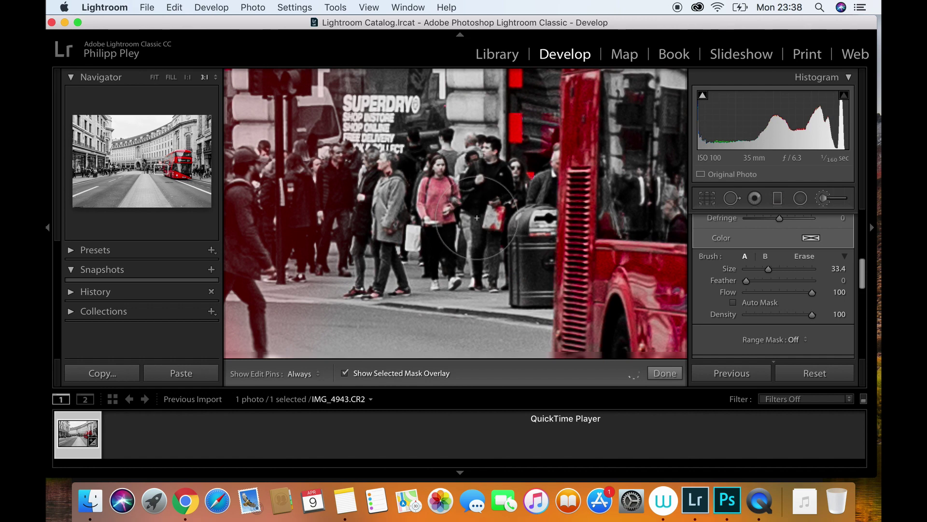
pyautogui.press('h')
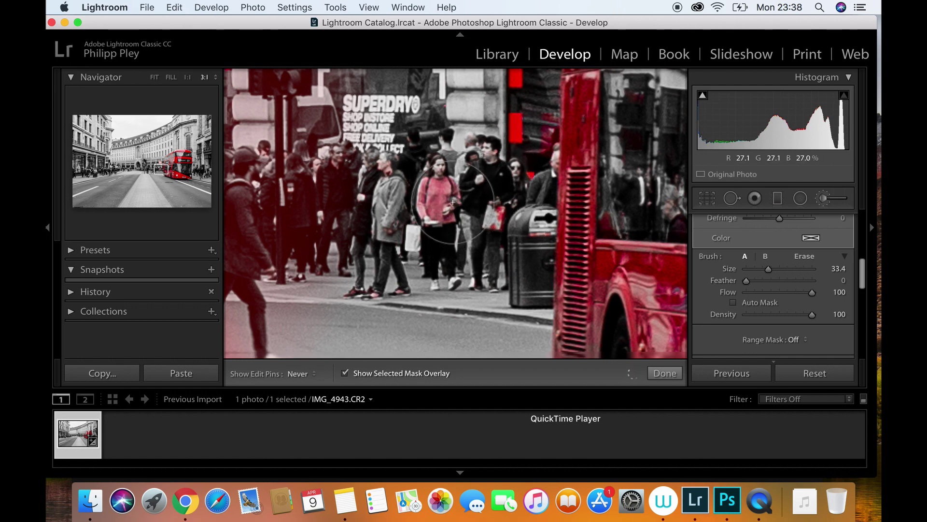
pyautogui.moveTo(453, 203); pyautogui.dragTo(425, 191)
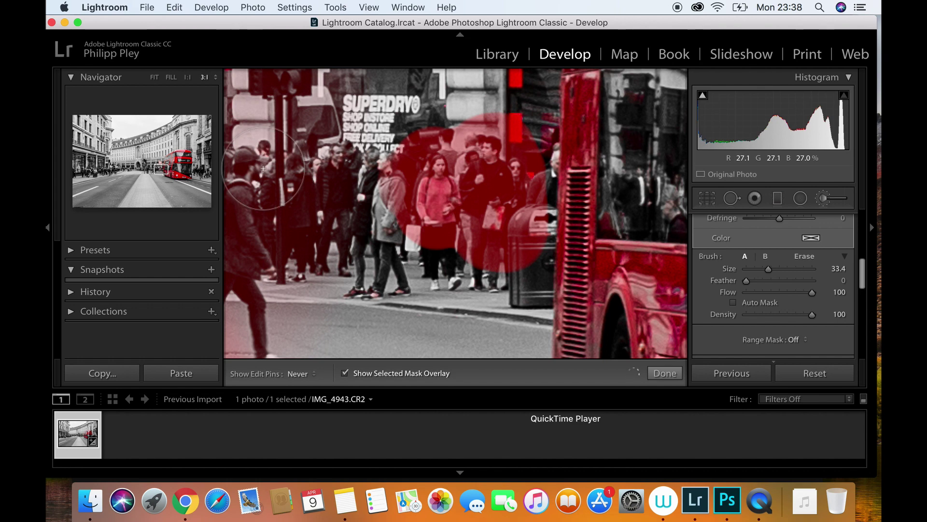
pyautogui.moveTo(263, 169)
pyautogui.mouseDown()
pyautogui.moveTo(241, 145)
pyautogui.moveTo(435, 140)
pyautogui.moveTo(496, 121)
pyautogui.moveTo(517, 82)
pyautogui.moveTo(348, 107)
pyautogui.moveTo(212, 172)
pyautogui.mouseUp()
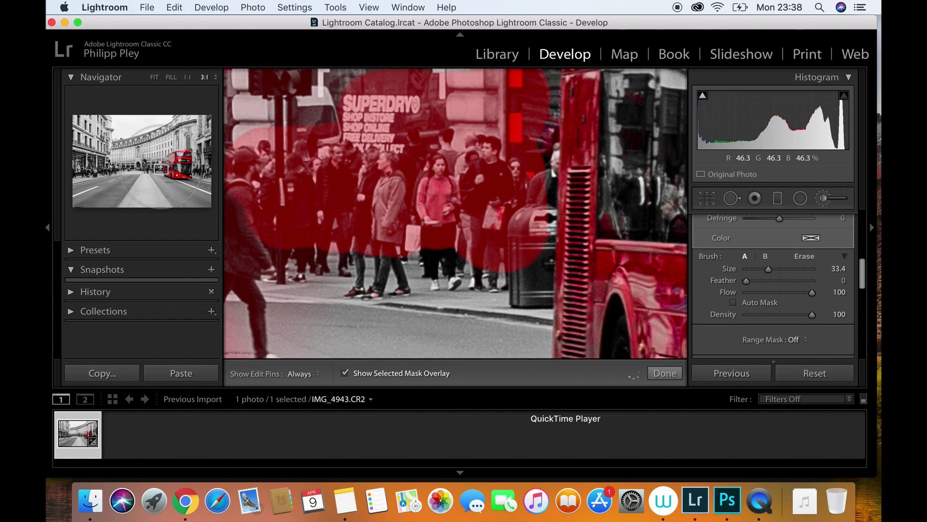
# Pan up and paint the mask over the Superdry banner, then fit the photo to the view.
pyautogui.moveTo(160, 168); pyautogui.dragTo(162, 163)
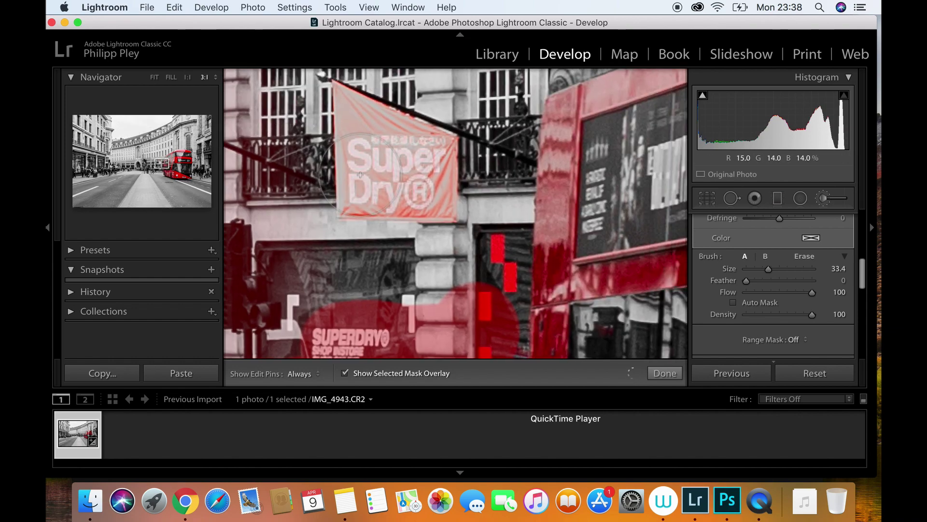
pyautogui.press('h')
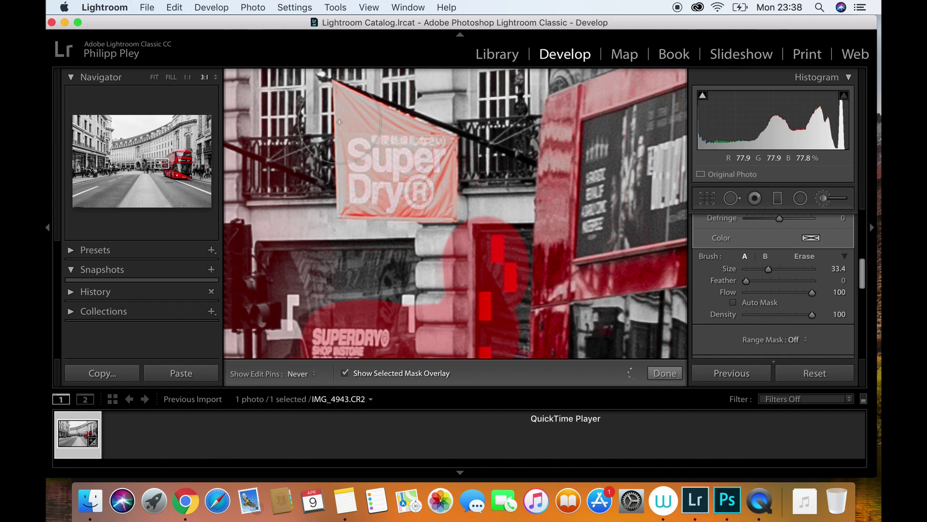
pyautogui.moveTo(441, 159)
pyautogui.mouseDown()
pyautogui.moveTo(476, 220)
pyautogui.moveTo(343, 120)
pyautogui.mouseUp()
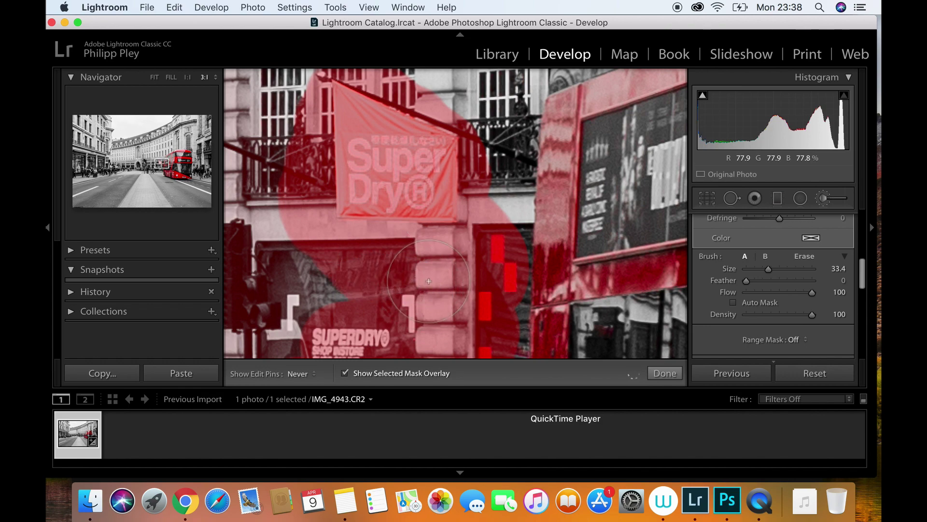
pyautogui.press('h')
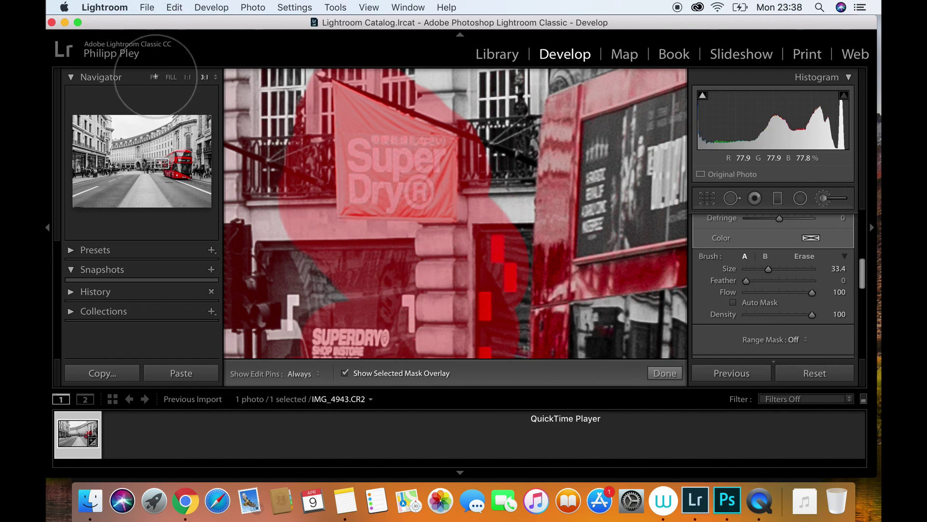
pyautogui.click(154, 77)
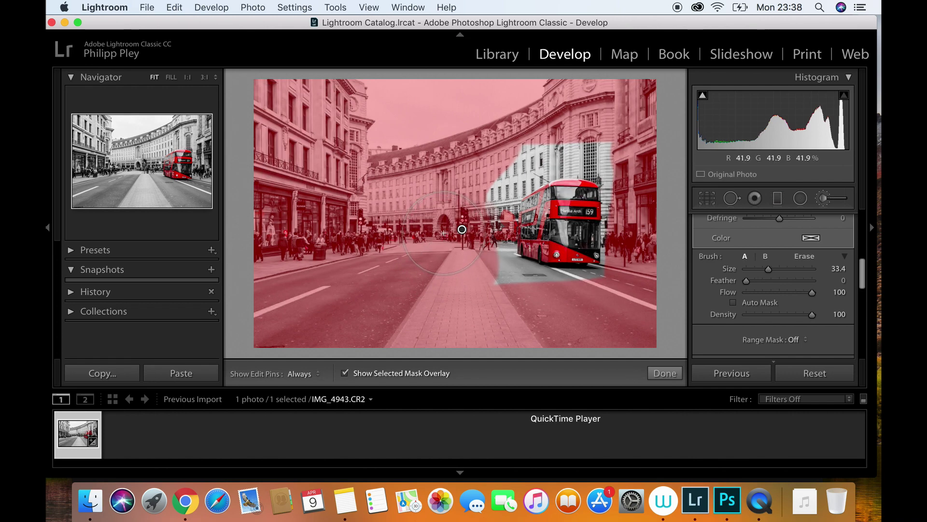
# Hide the red mask overlay to view the black-and-white scene around the bus.
pyautogui.press('o')
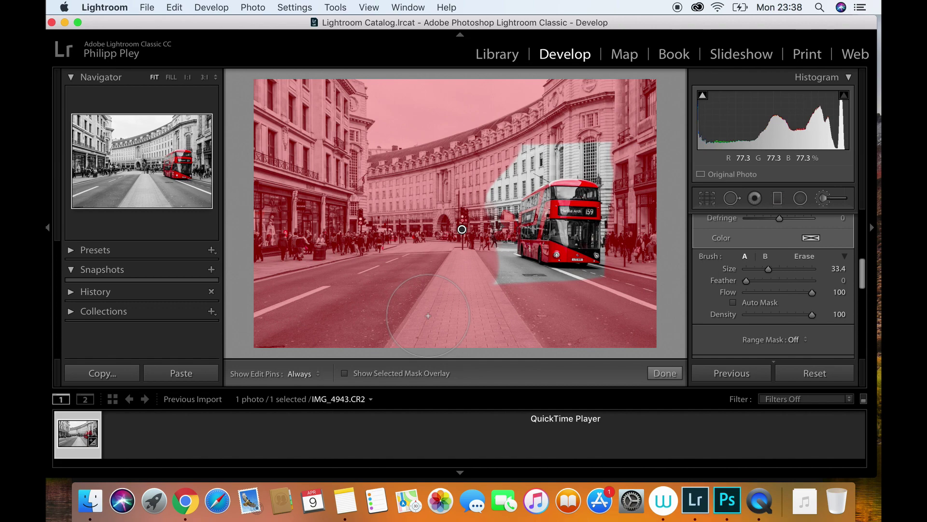